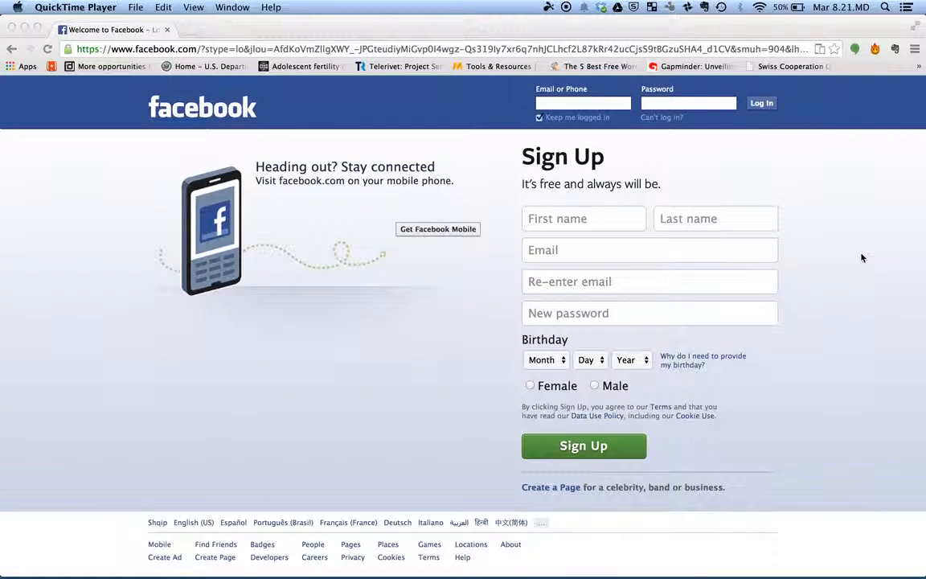
Step: Start creating a Facebook Page for a celebrity, band or business and log in with the prefilled account credentials
scroll(862, 258, "down", 2)
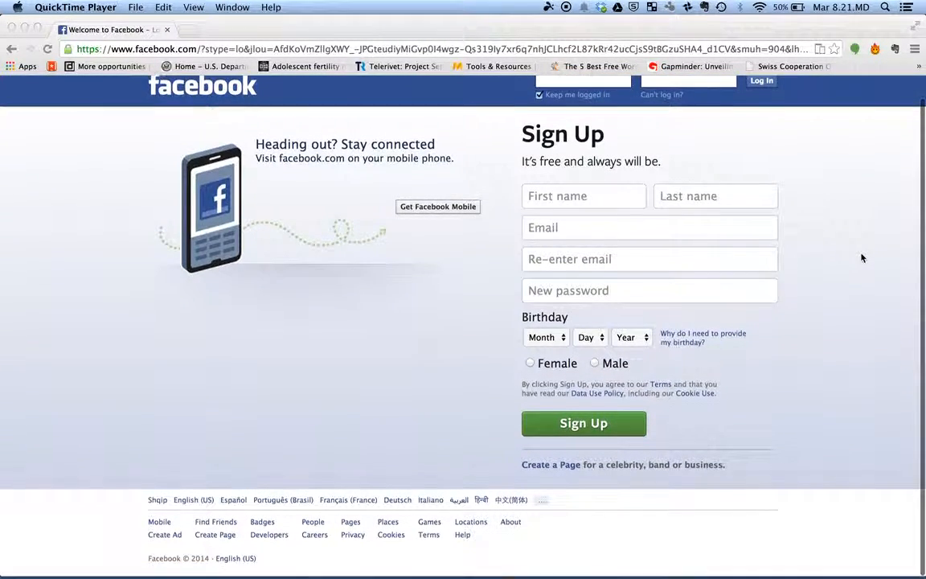
scroll(862, 257, "up", 2)
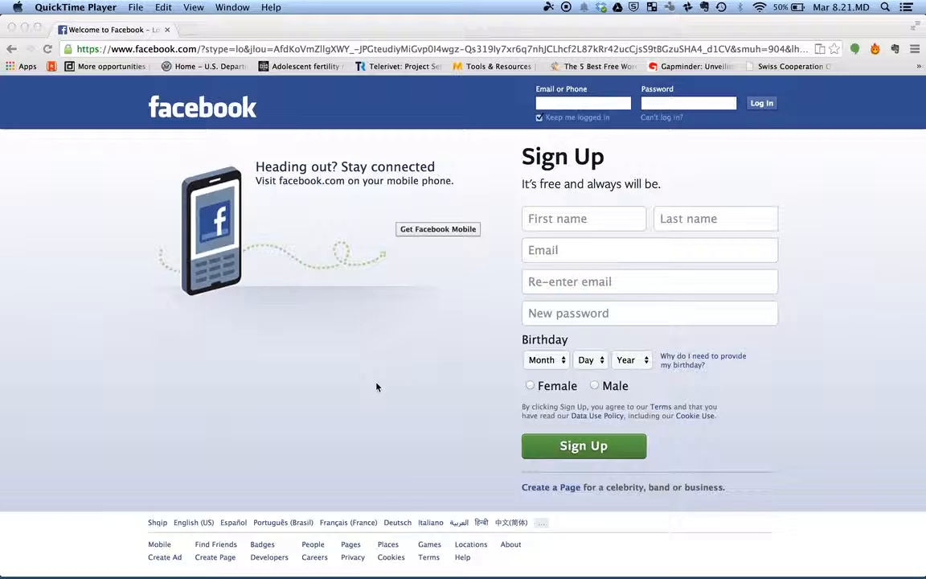
left_click(554, 488)
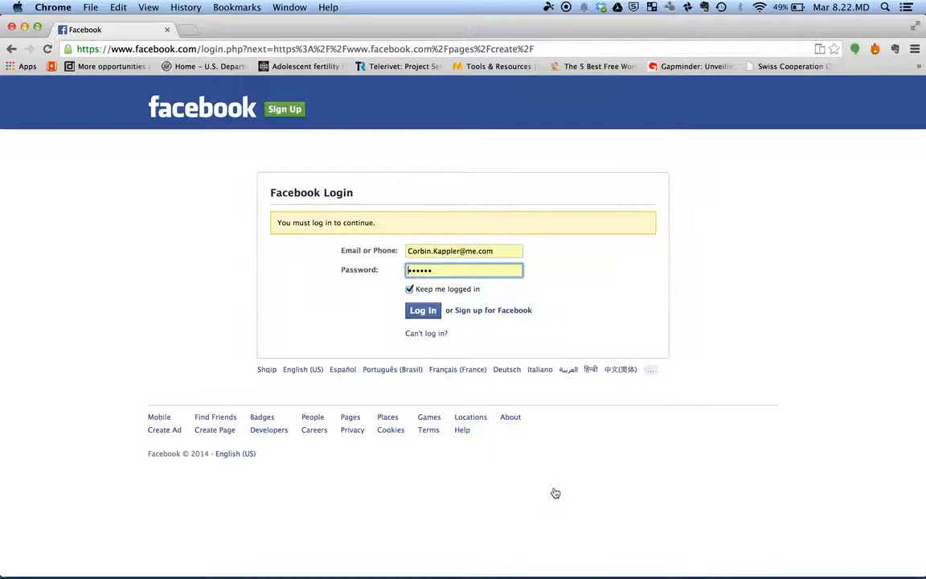
left_click(423, 311)
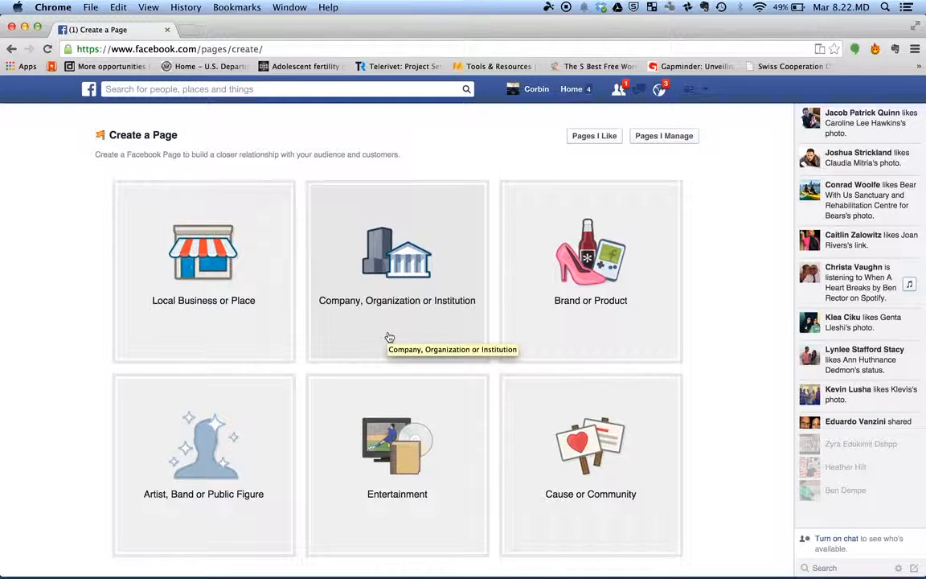
Step: Choose Company, Organization or Institution as the Page type and set its category to Education
scroll(388, 337, "down", 2)
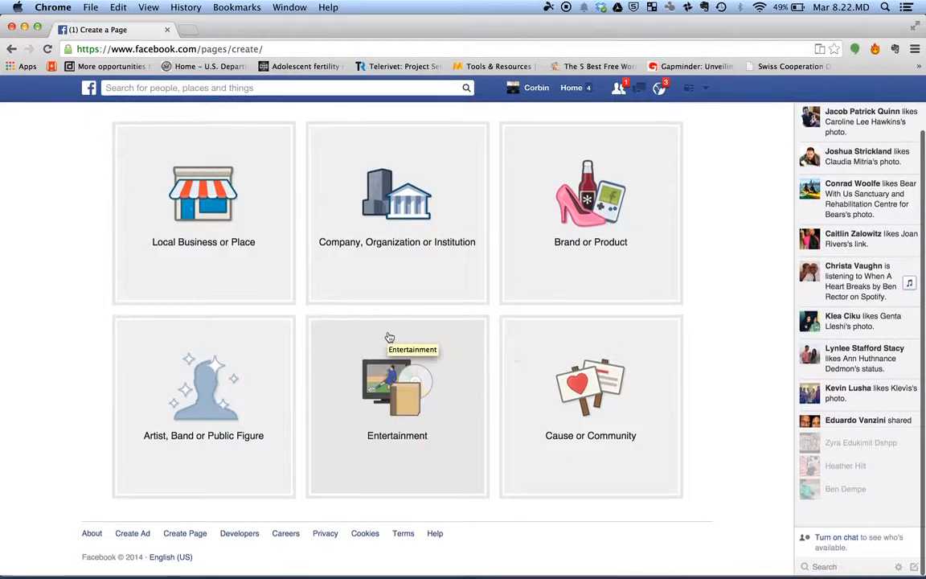
scroll(388, 337, "up", 2)
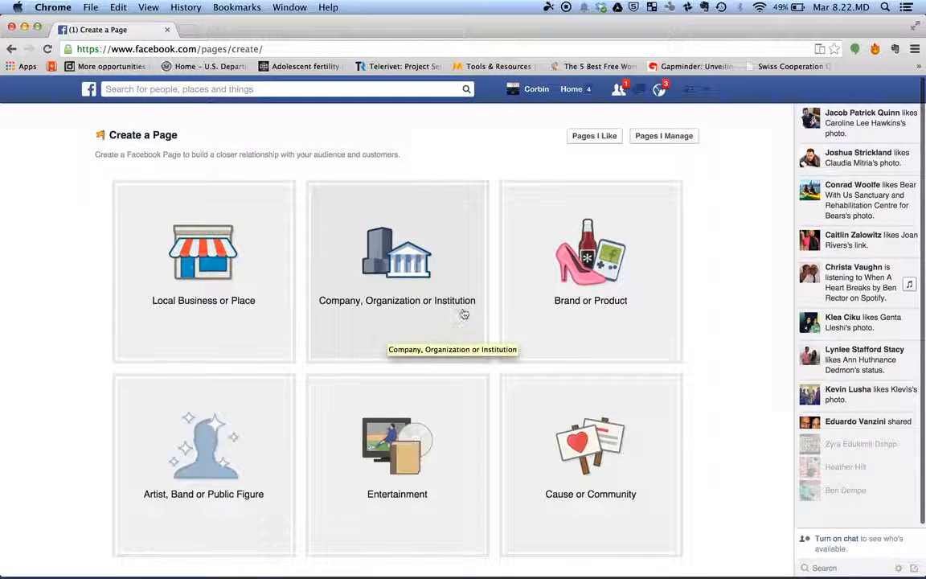
left_click(395, 322)
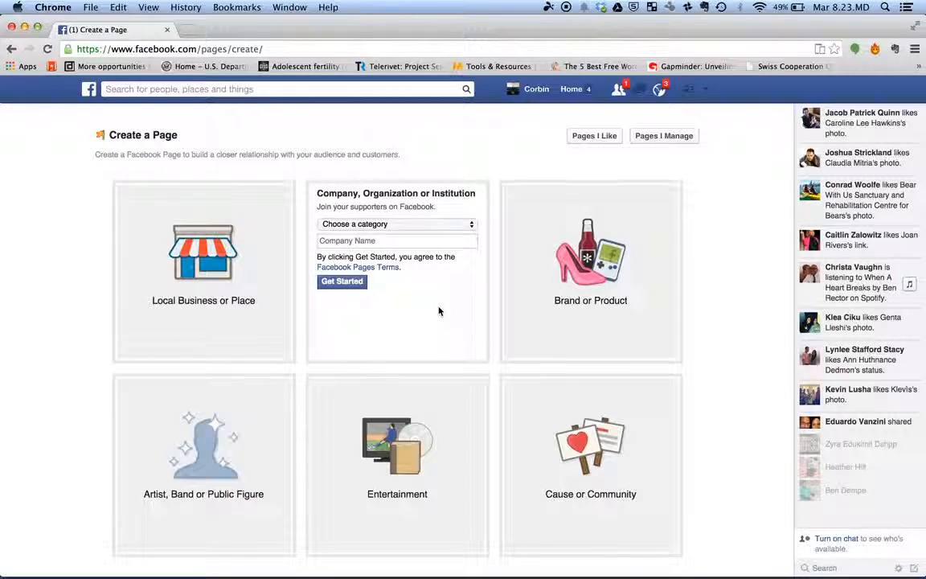
left_click(473, 229)
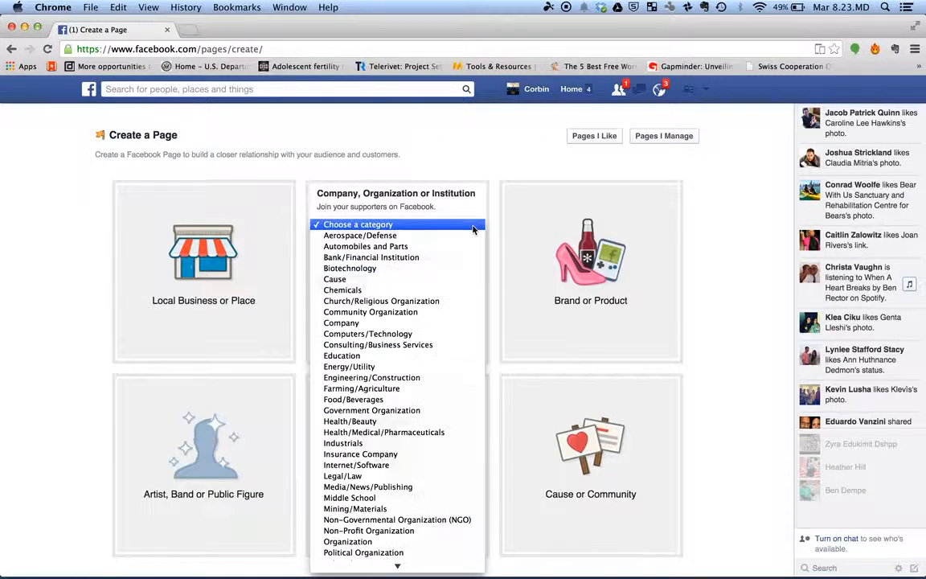
left_click(406, 358)
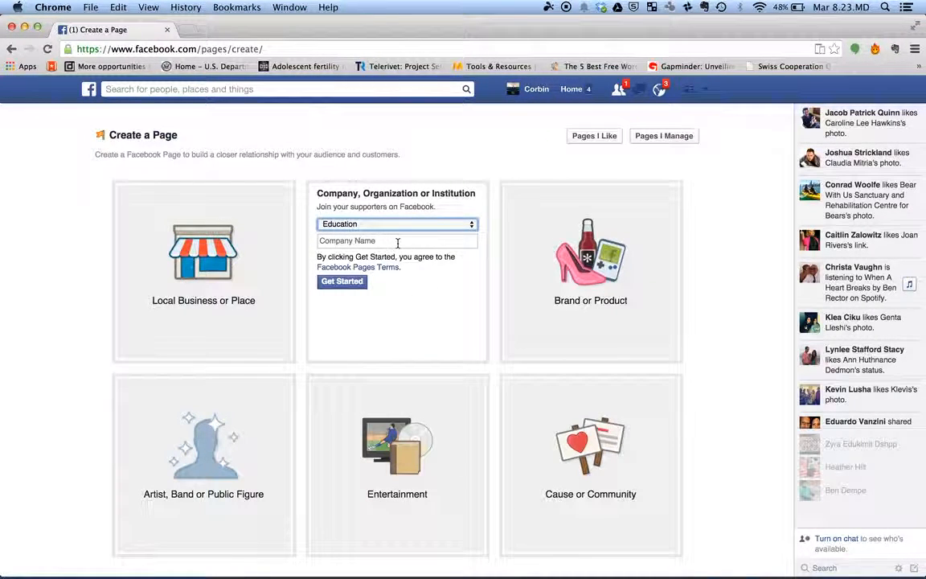
Step: Name the organization "DSHP - Diber" and start setting up its Page
type("D")
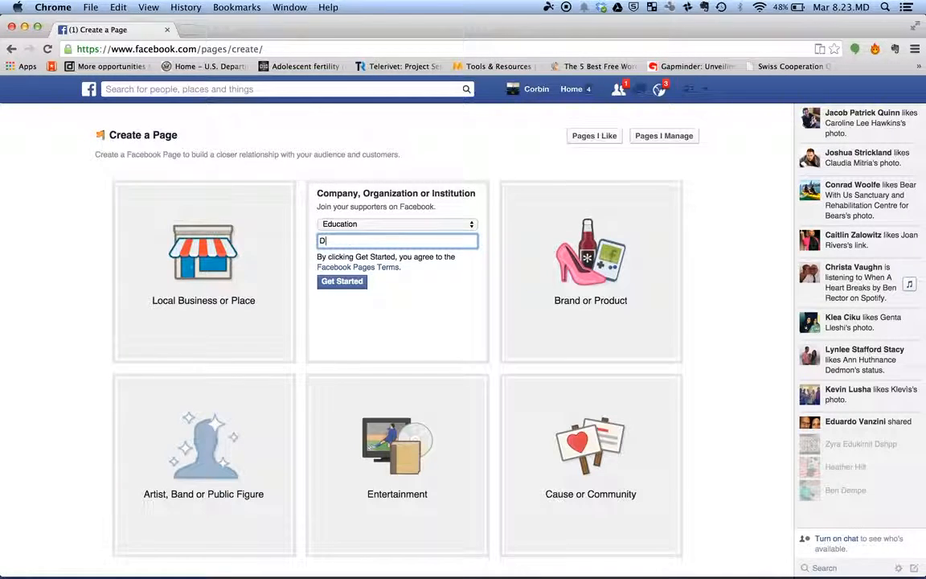
type("SHP- Diber")
left_click(341, 242)
left_click(374, 242)
left_click(355, 283)
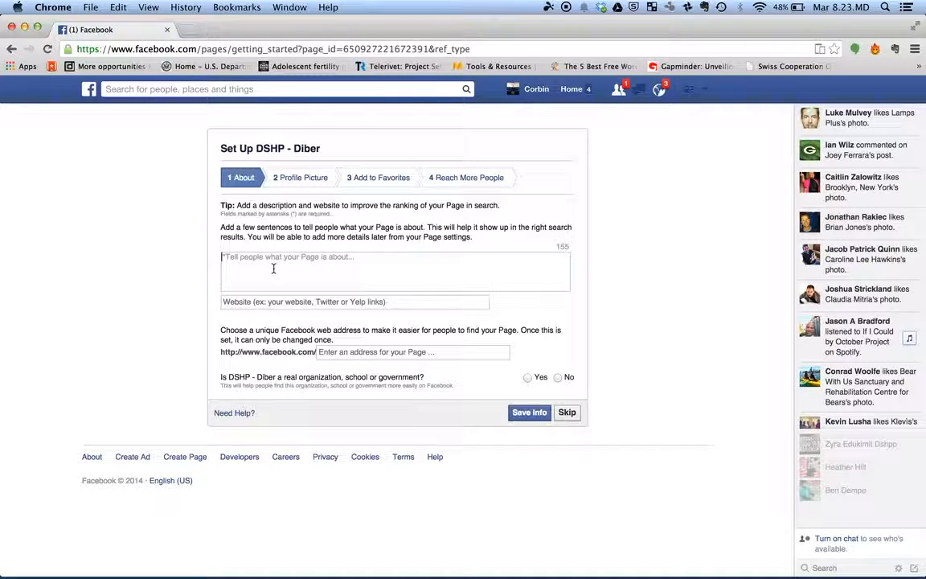
Step: Enter the Page description "The DSHP is here to help with public health issues."
type("The DSHP is hereto help wil")
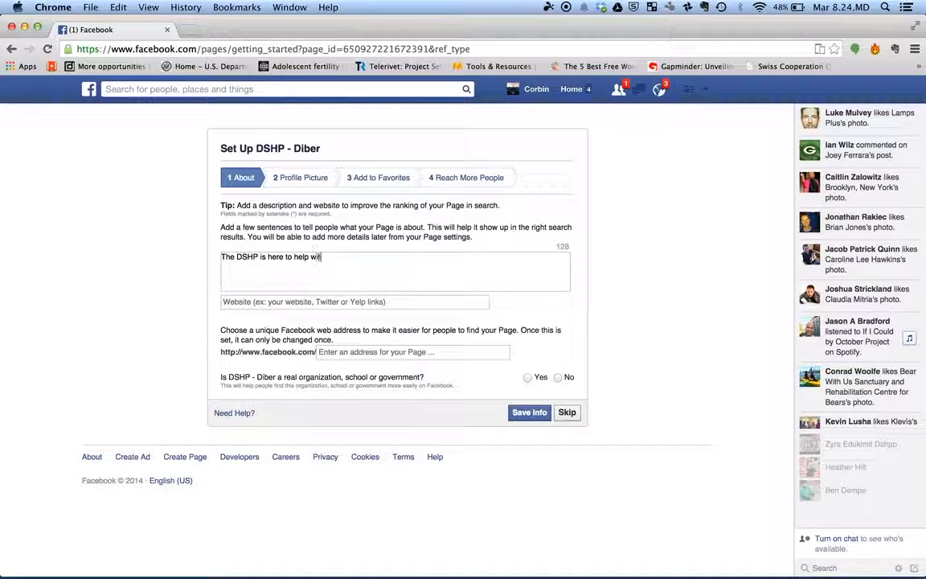
type("th publici")
key("BackSpace")
type("health iss")
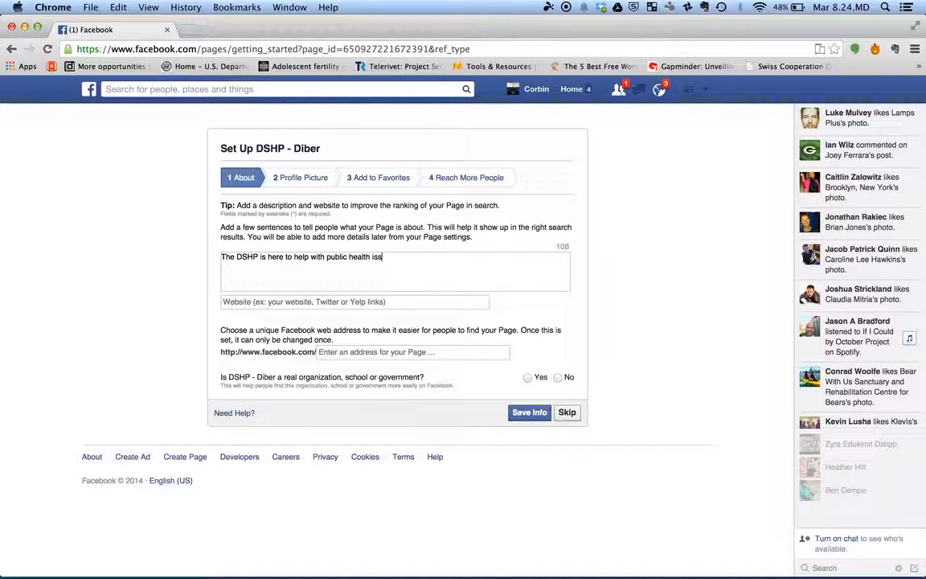
type("ues .")
Step: Leave the website blank and set the Page's unique Facebook web address to dshpdiber
left_click(262, 304)
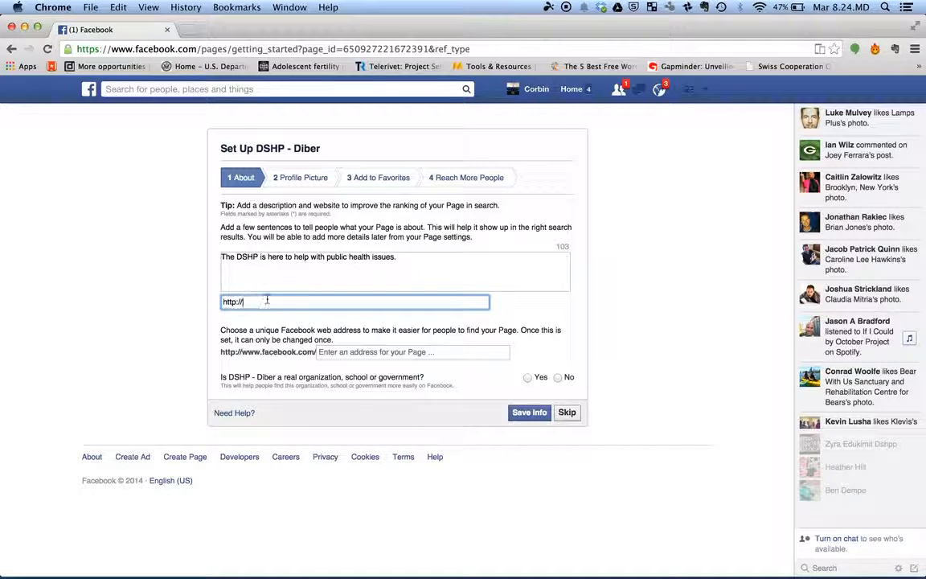
left_click(360, 351)
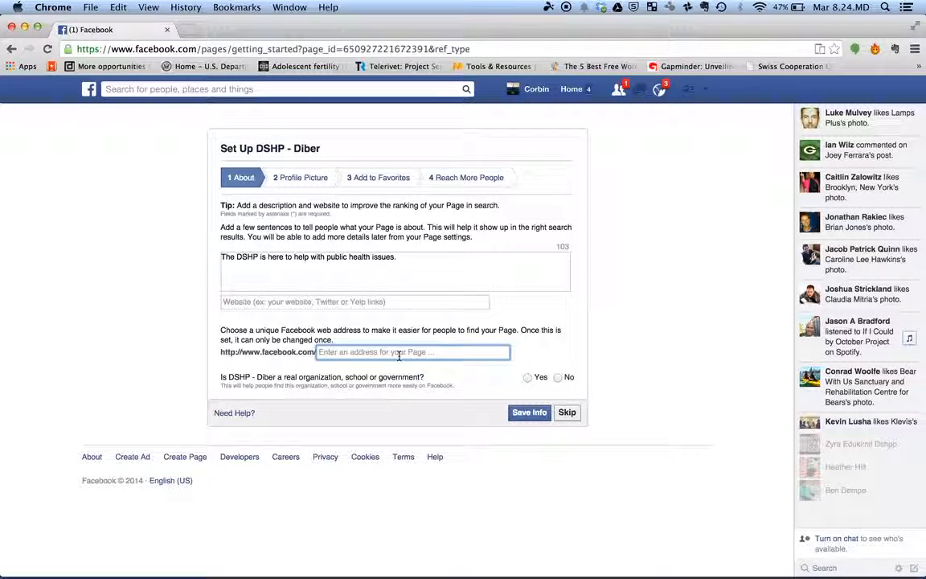
type("dsh")
type("pdiber")
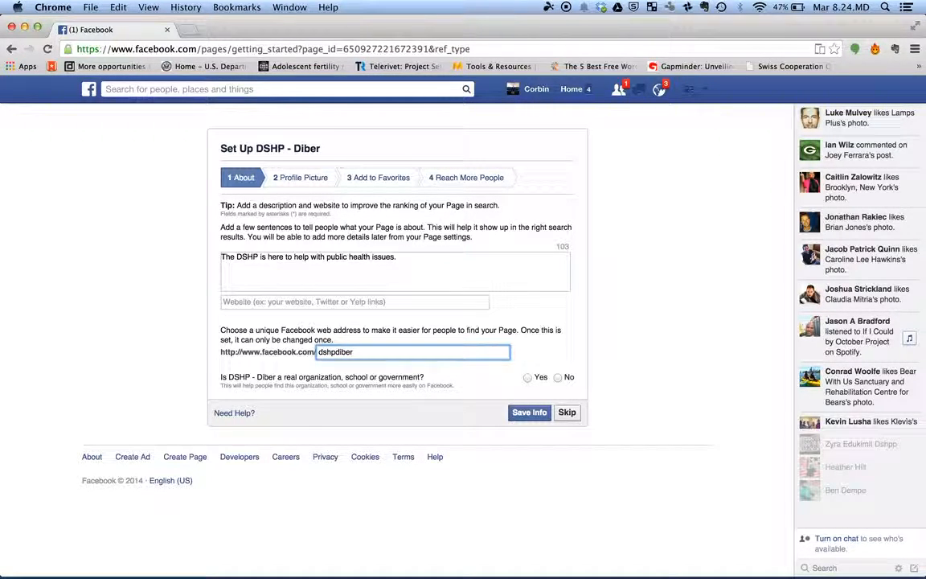
left_click(449, 378)
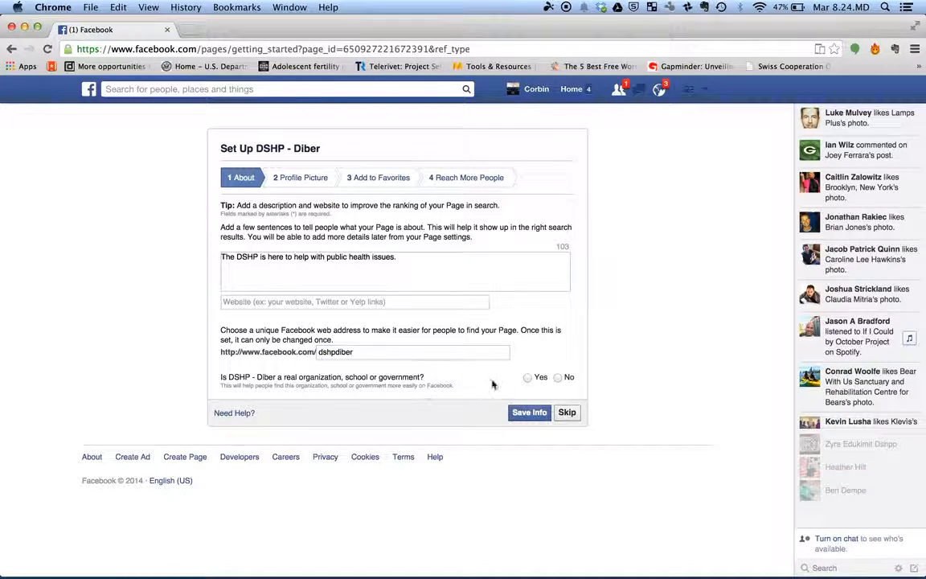
Step: Declare the Page a real organization and its authorized official representation, and save the About information
left_click(531, 378)
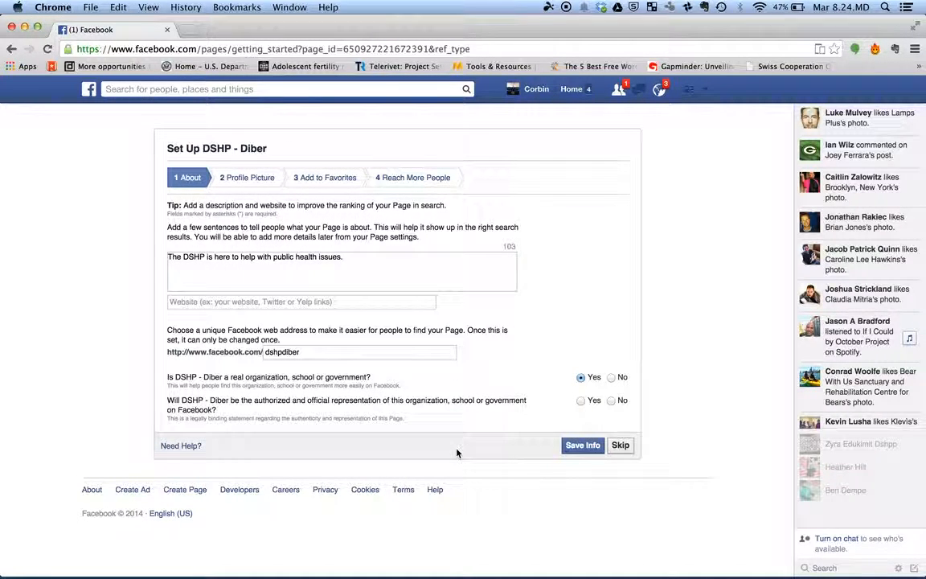
left_click(581, 400)
left_click(582, 447)
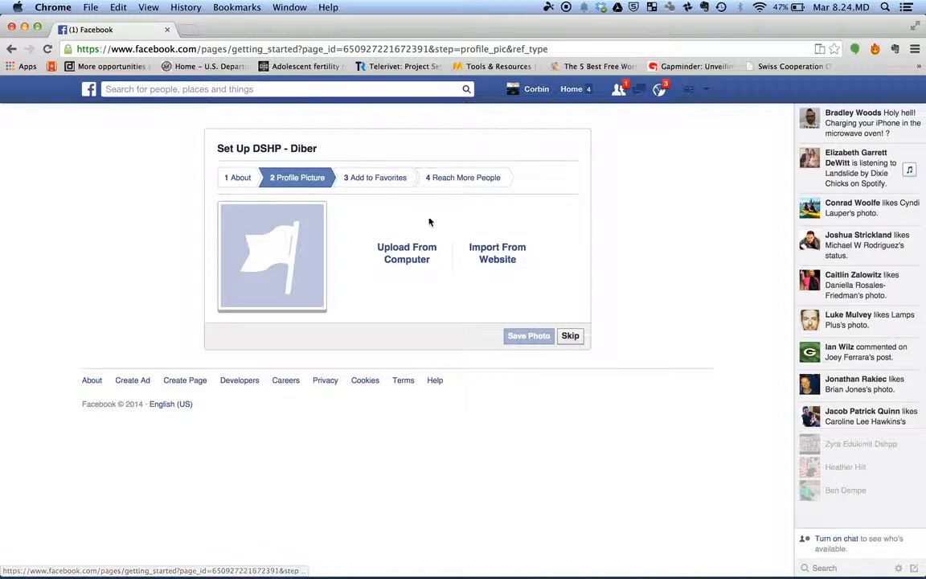
Step: Skip the profile picture, favorites and ad stages of the Page setup
left_click(571, 337)
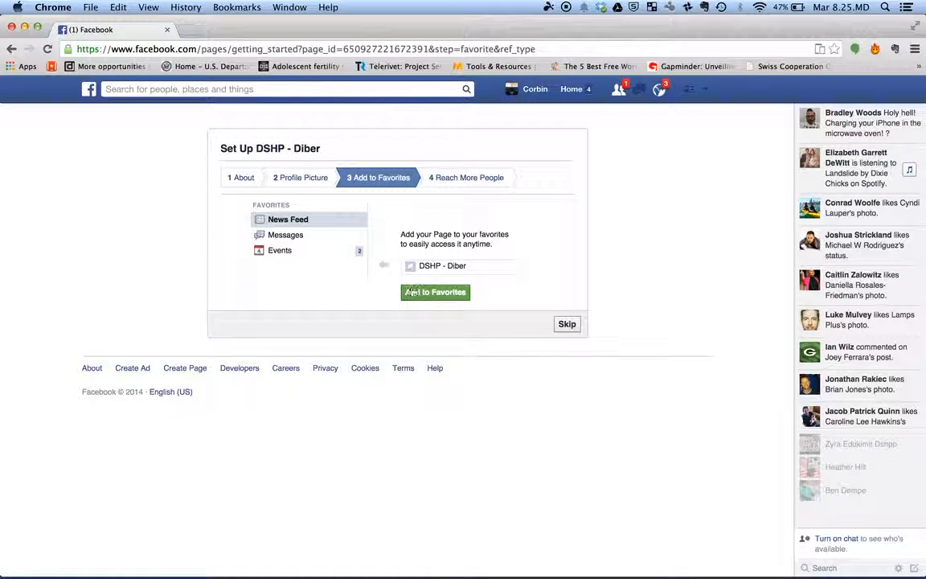
left_click(563, 324)
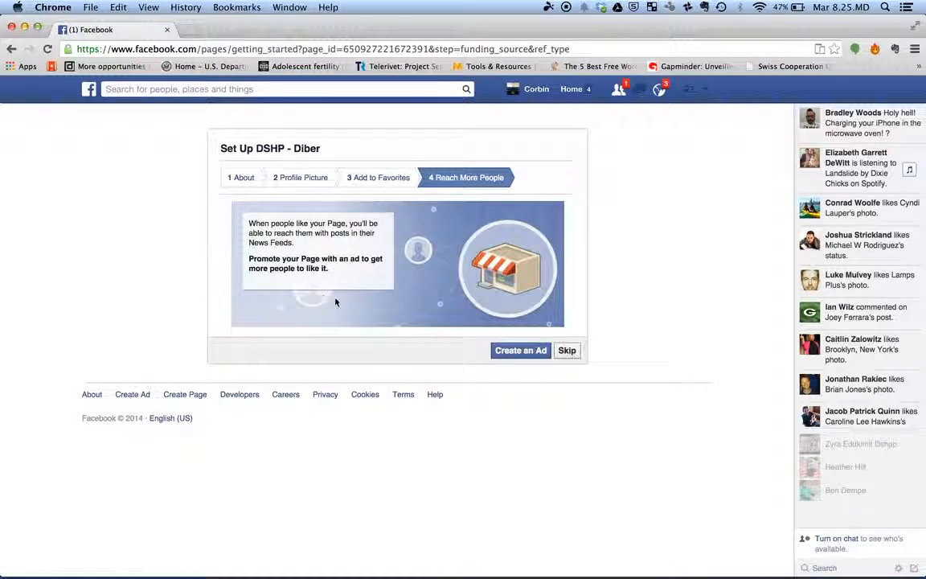
left_click(566, 351)
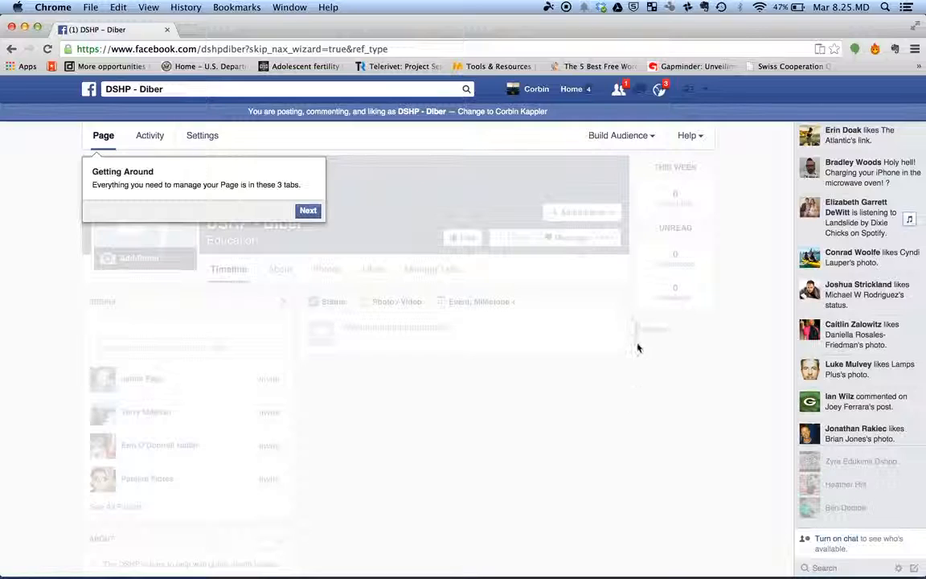
Step: Go through the introductory Page tour to its end, skipping the suggestion to like the Page
left_click(309, 211)
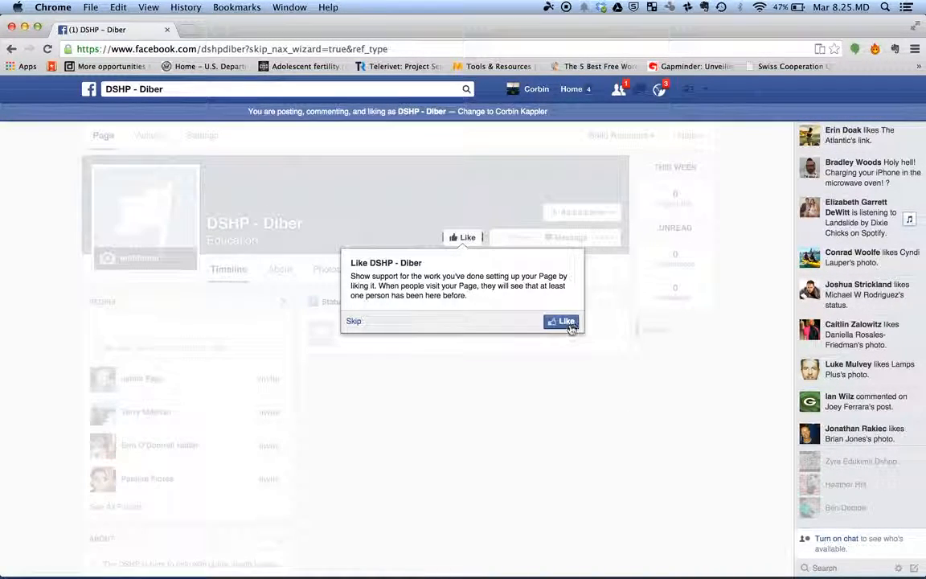
left_click(353, 323)
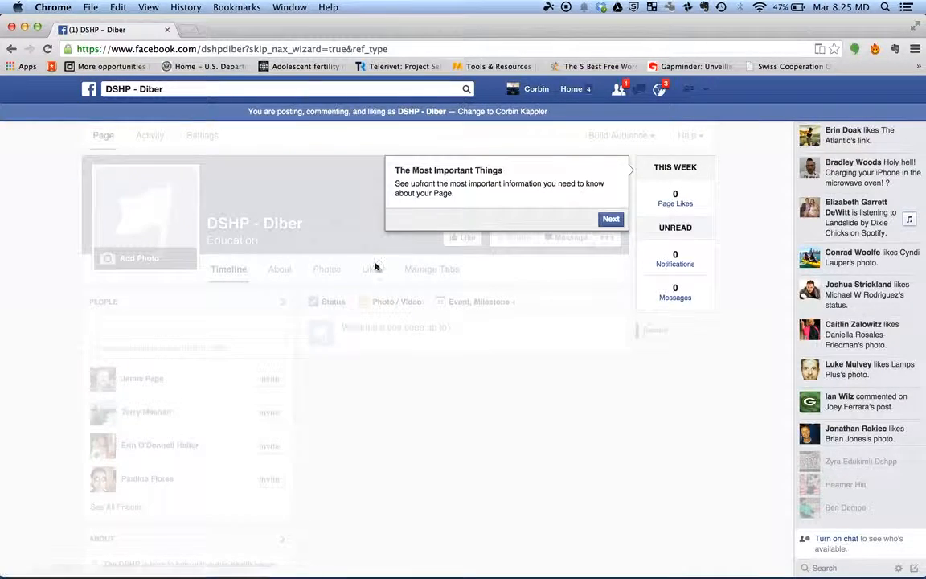
left_click(609, 224)
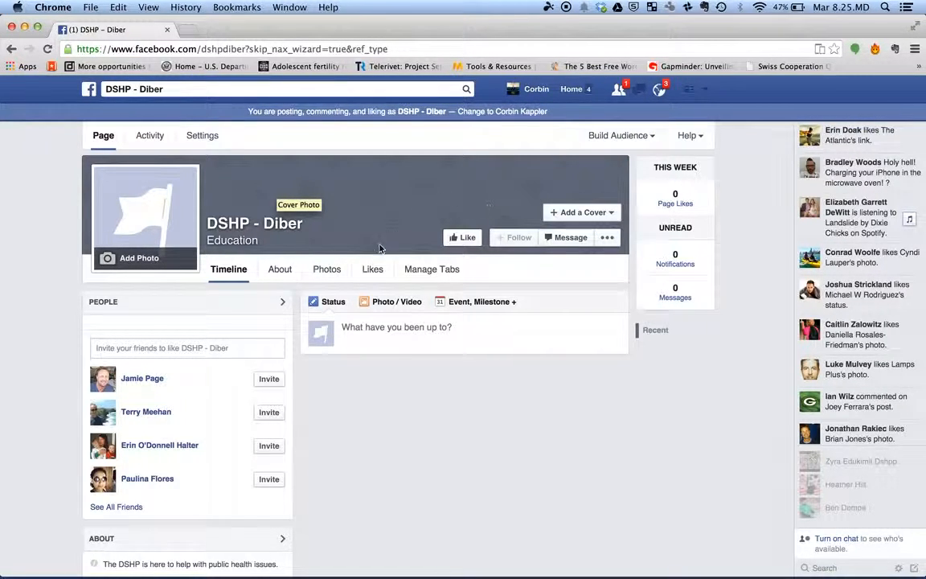
Step: Look over the new Page's timeline, including its People, About, Photos and Posts to Page sections
scroll(503, 464, "down", 3)
scroll(504, 466, "up", 2)
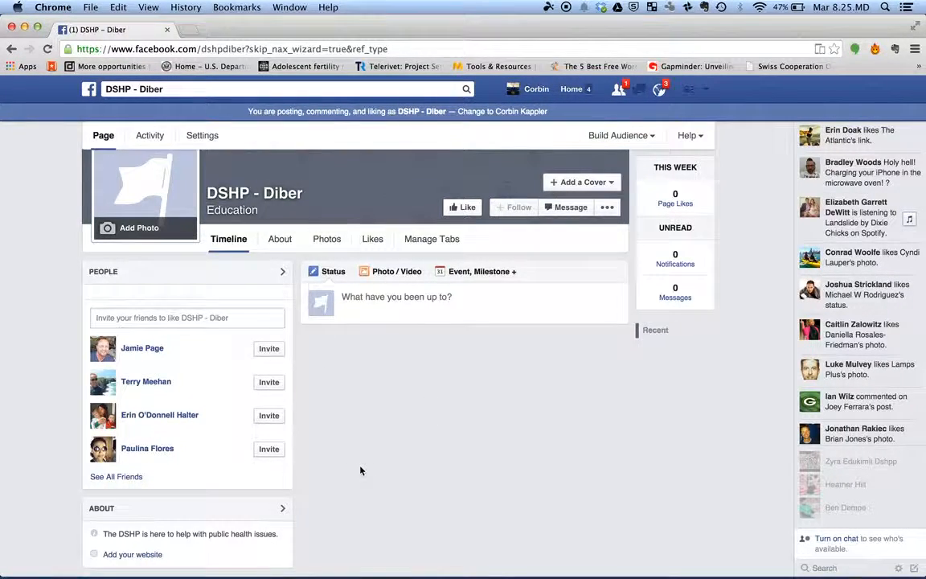
scroll(359, 471, "down", 3)
scroll(360, 470, "up", 4)
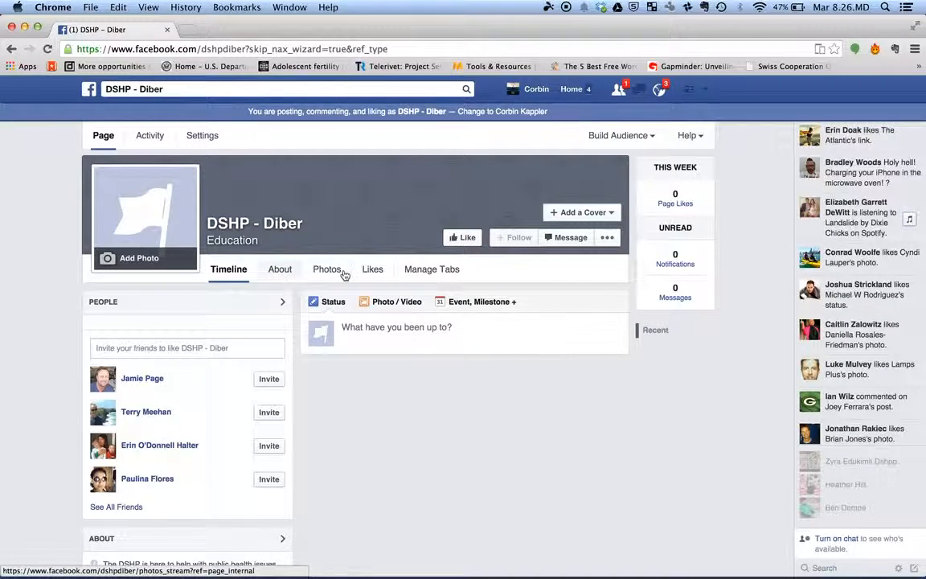
scroll(397, 320, "down", 5)
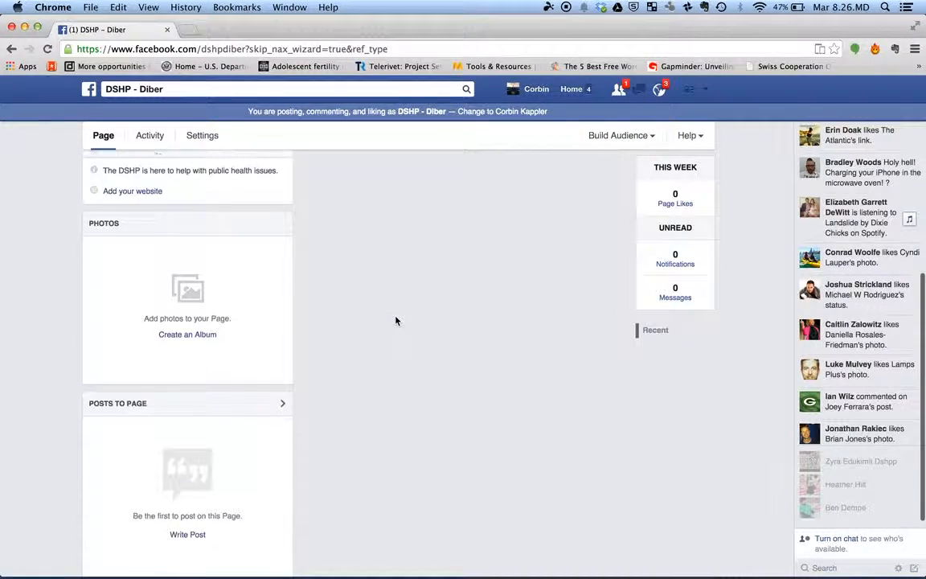
scroll(396, 321, "up", 5)
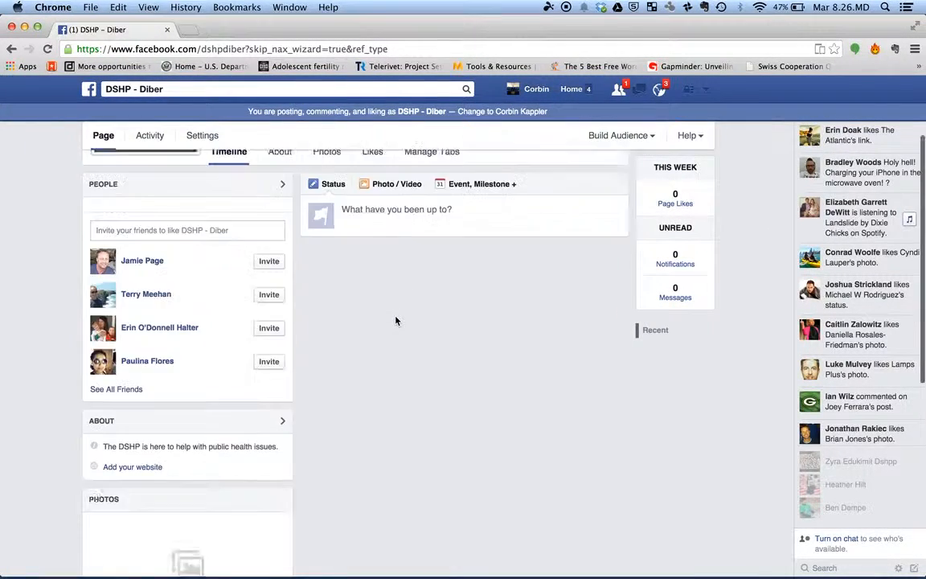
scroll(396, 321, "up", 2)
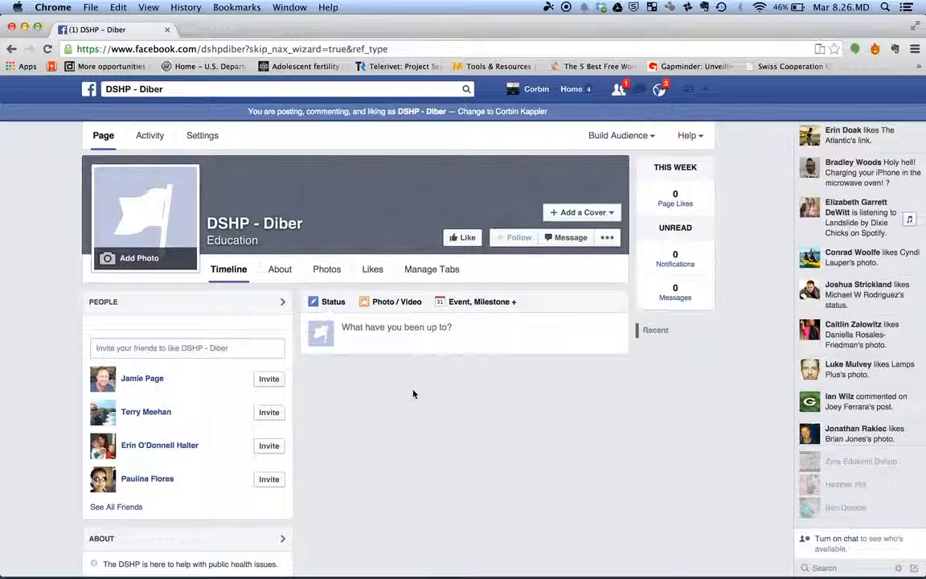
Step: Enter another person's name as an additional Editor in the Page Roles settings
left_click(202, 136)
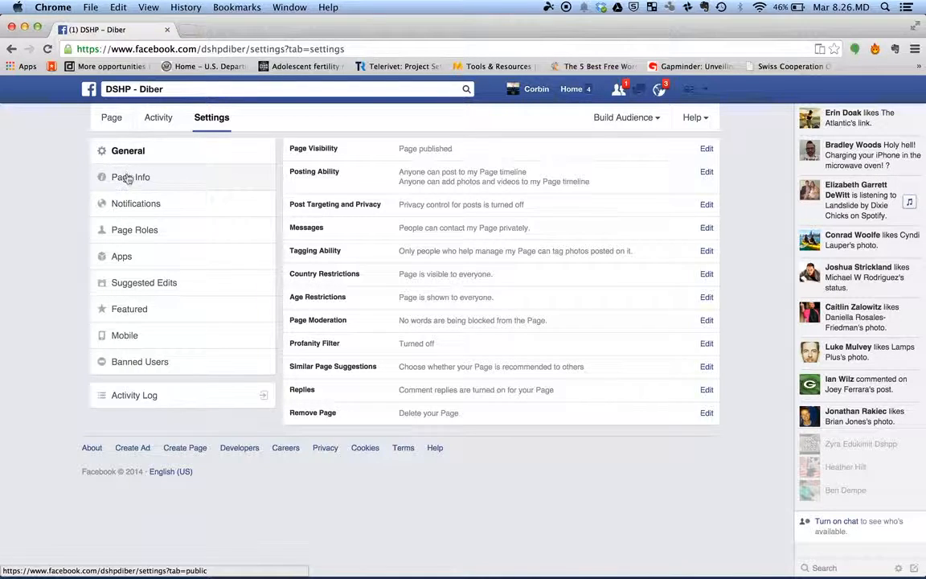
left_click(135, 232)
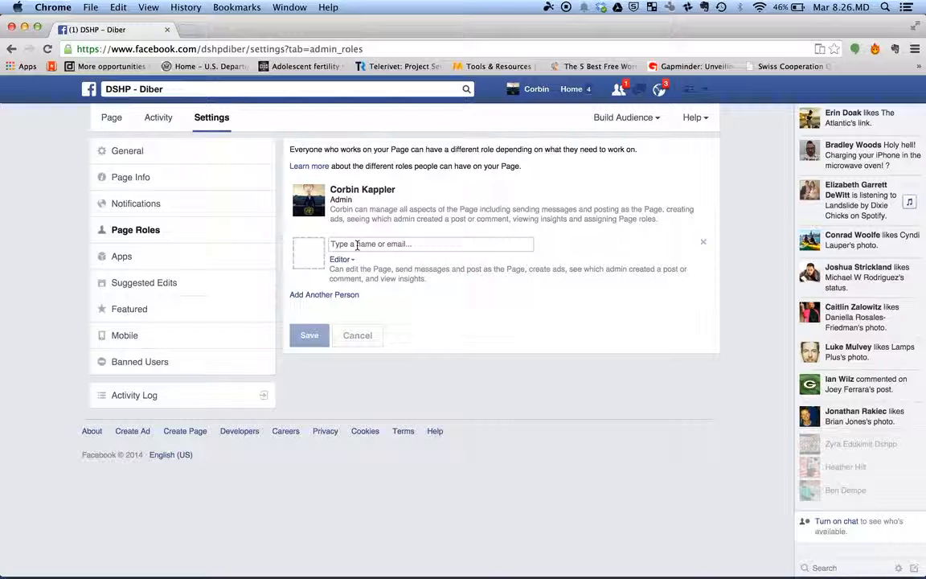
type("eli")
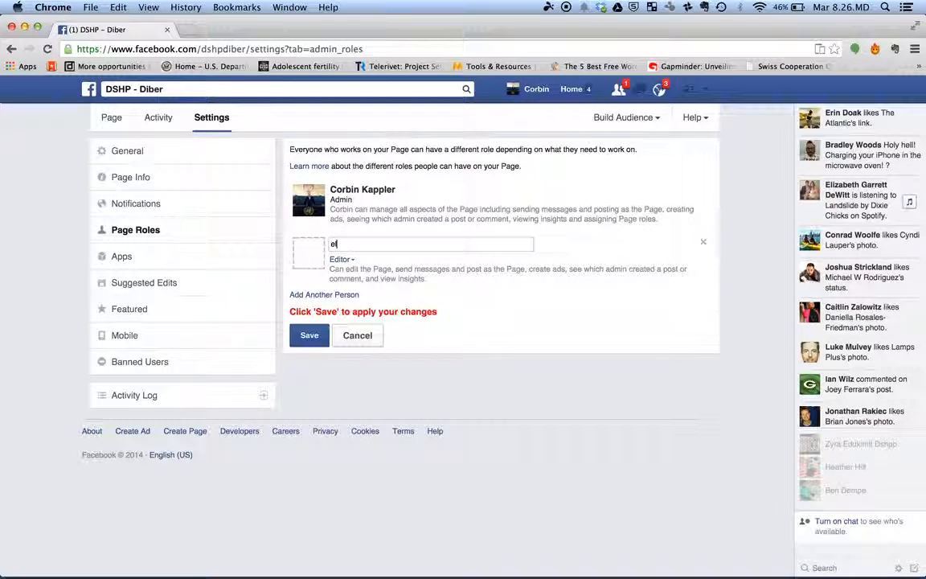
type("do")
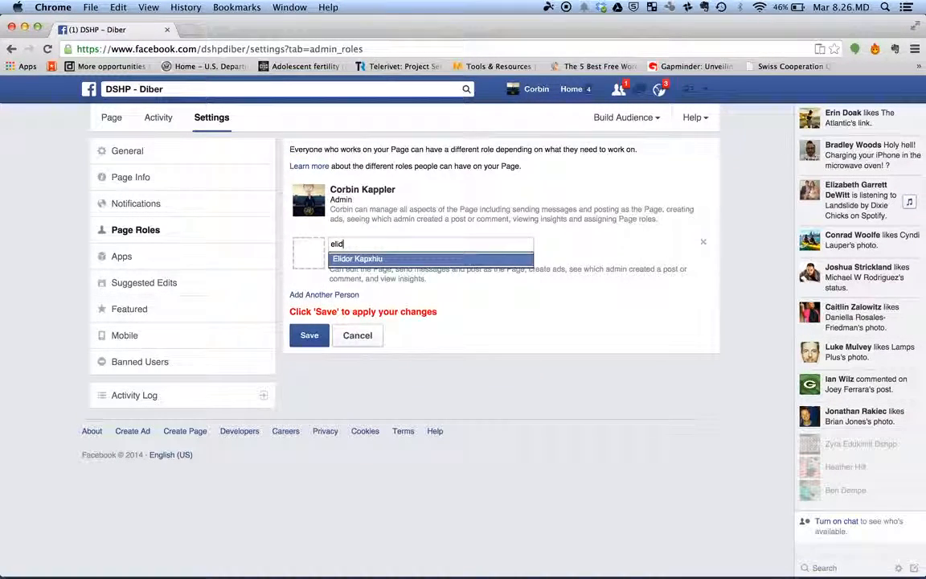
key("Return")
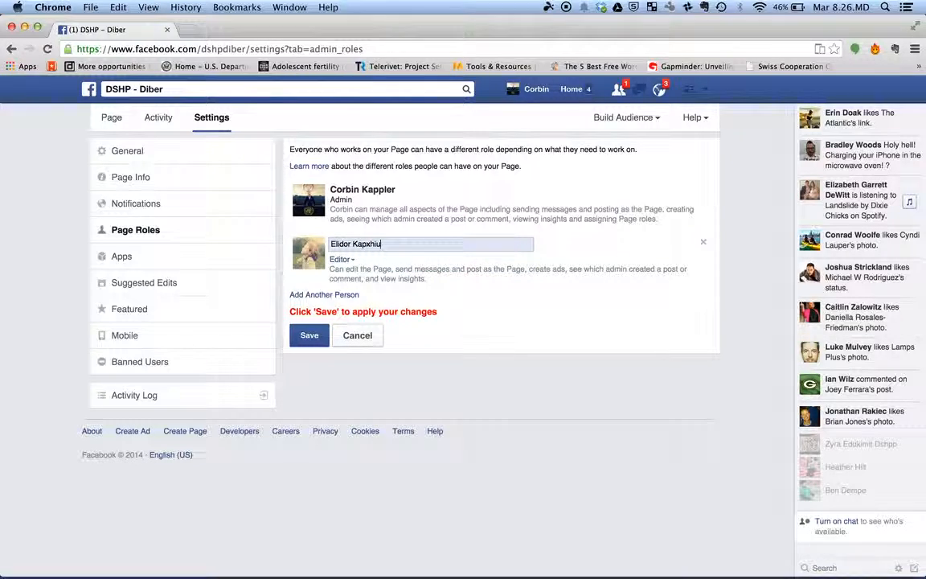
Step: Check the role choices available for the added person, keep Editor, and remove that person's entry
left_click(341, 260)
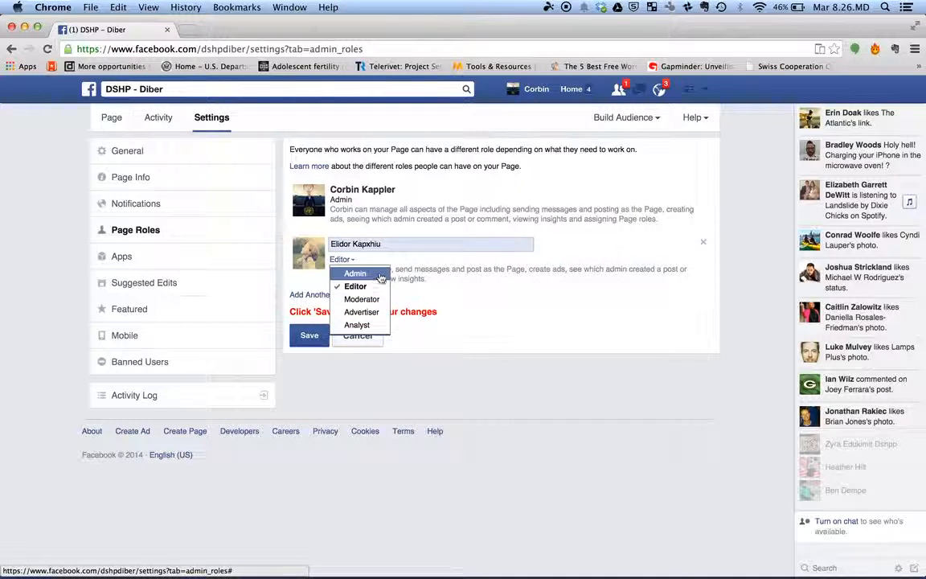
left_click(442, 331)
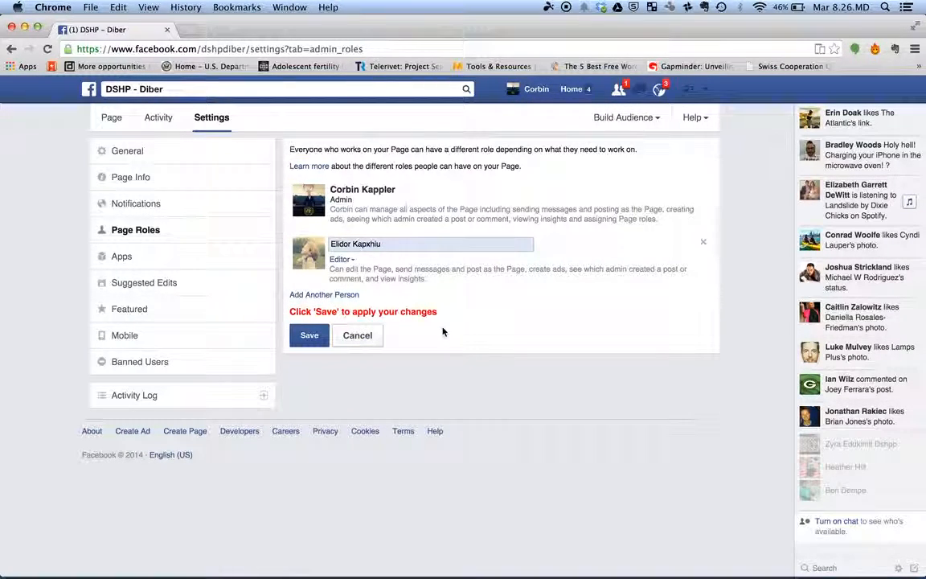
left_click(704, 243)
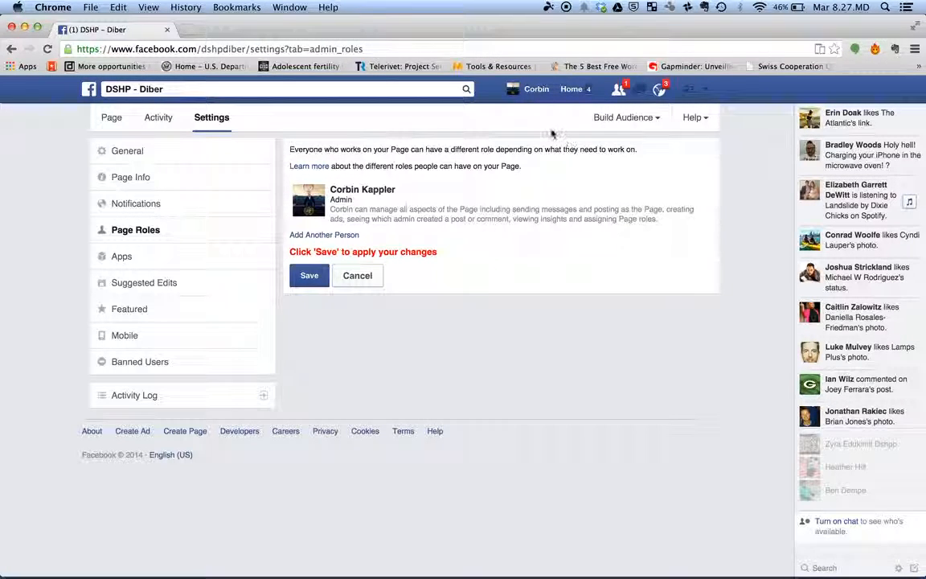
Step: Leave the Page Roles settings without saving and switch to using Facebook as DSHP - Diber
left_click(88, 89)
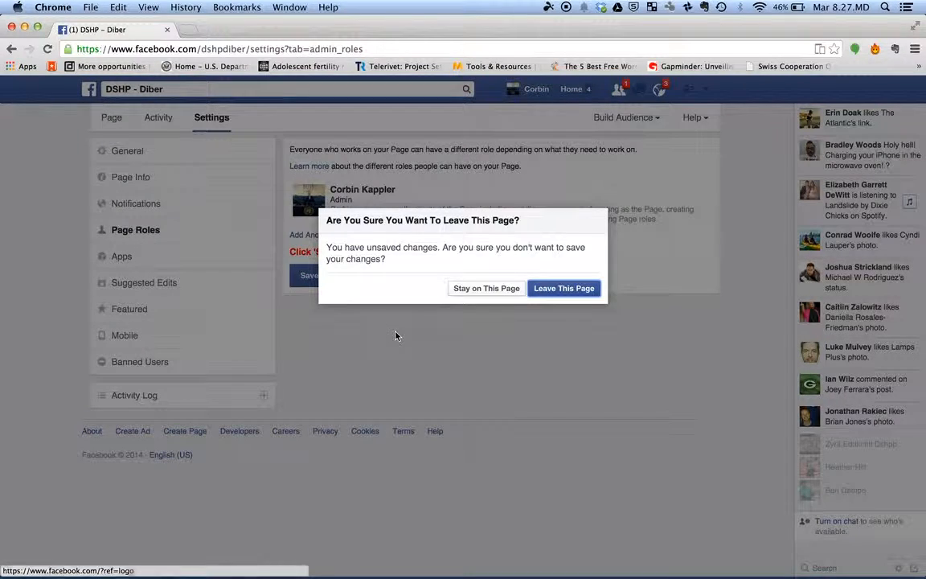
left_click(500, 289)
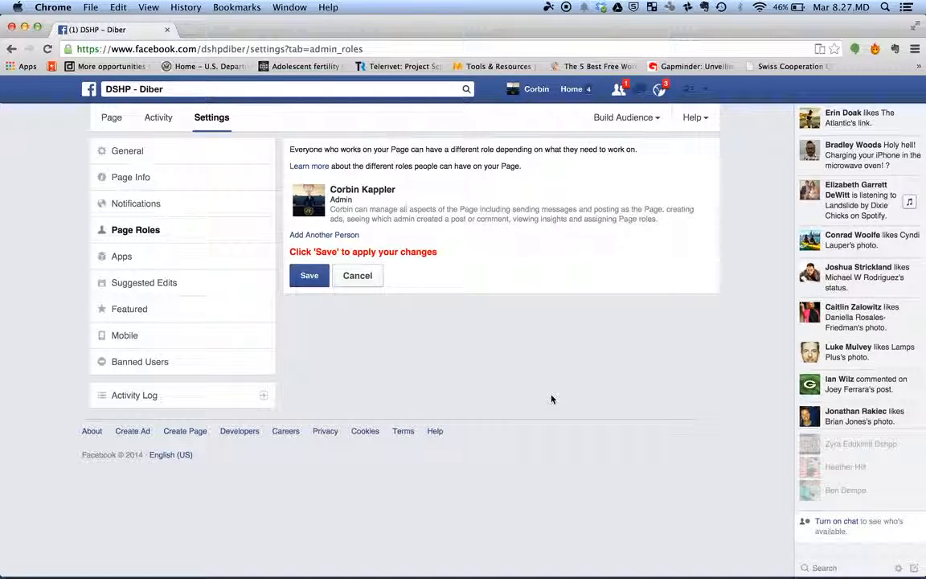
left_click(89, 90)
left_click(555, 287)
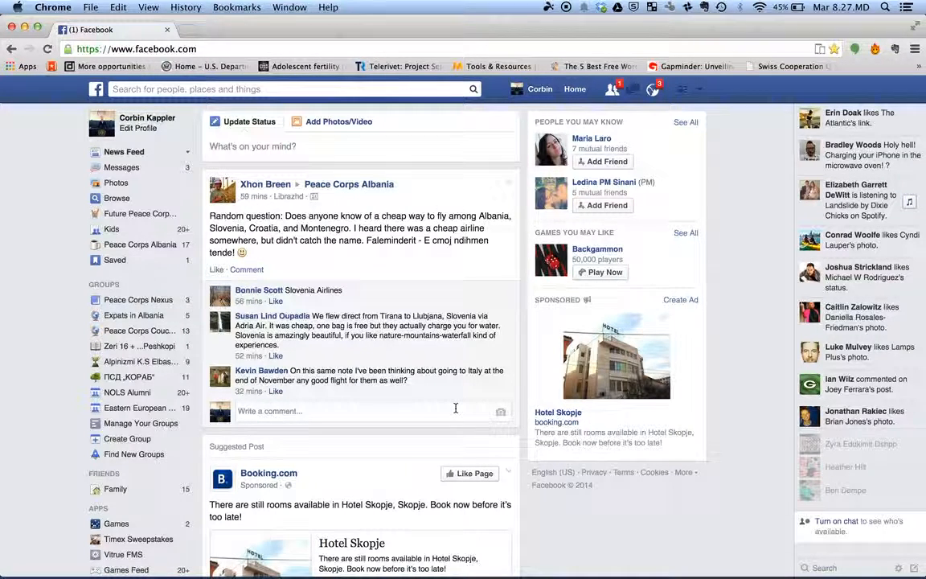
left_click(700, 91)
left_click(682, 129)
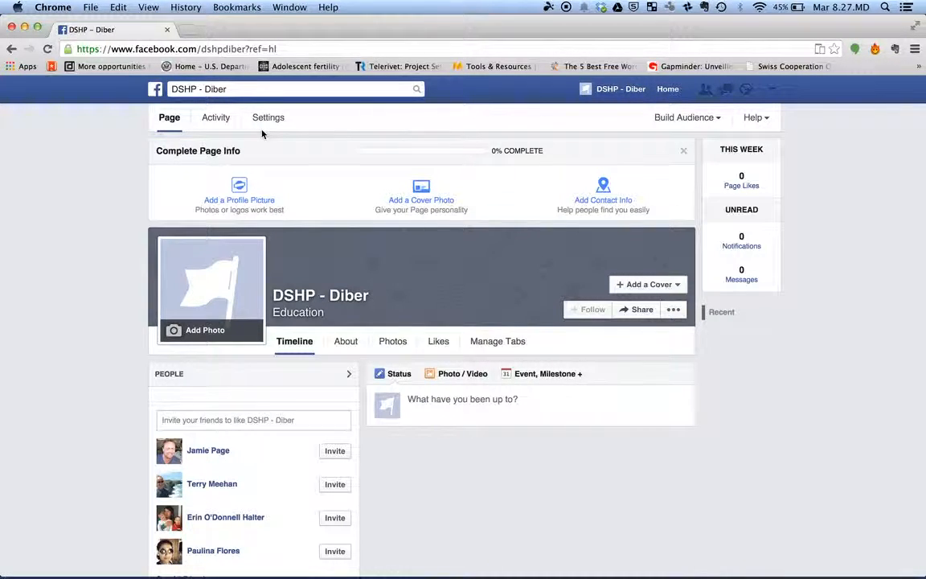
Step: Switch to using Facebook as the personal profile and back to DSHP - Diber
left_click(772, 92)
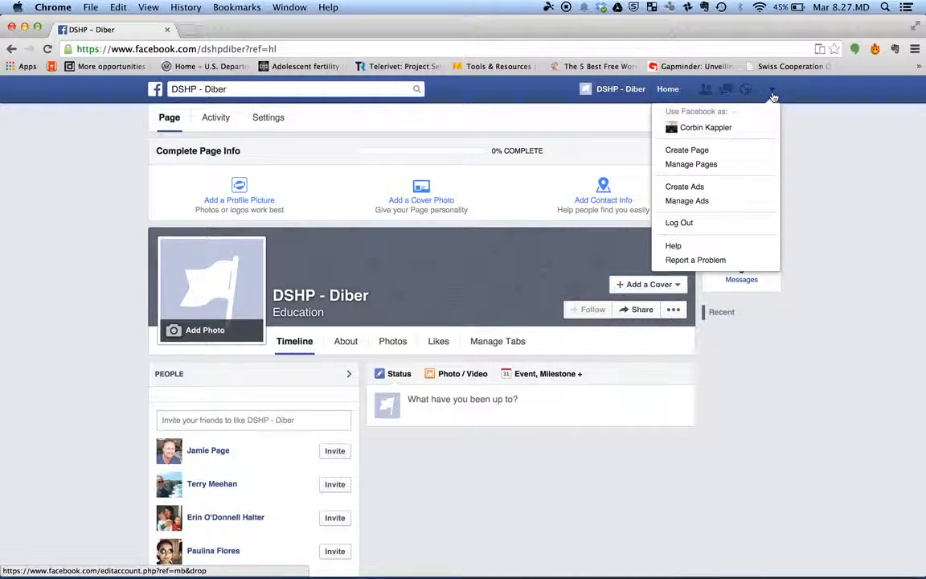
left_click(705, 128)
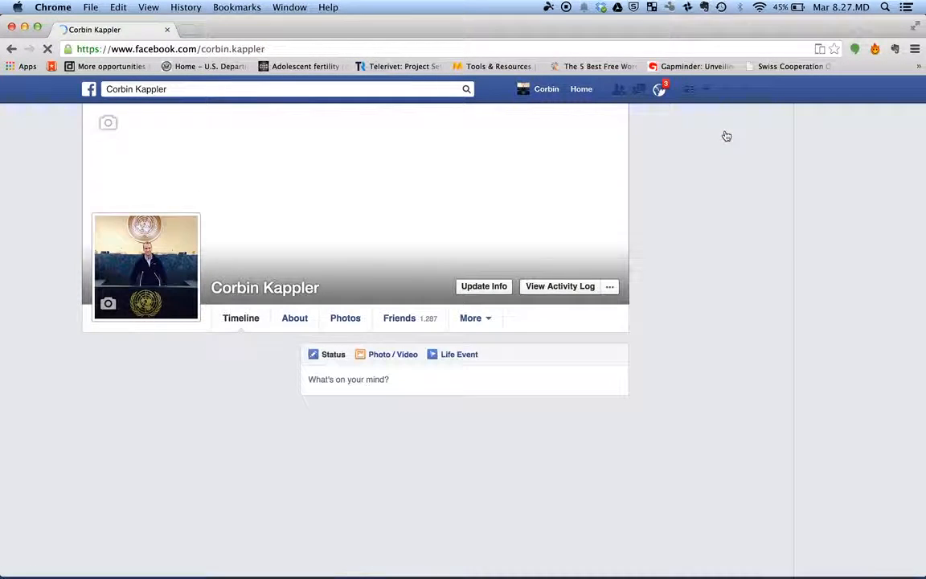
left_click(707, 93)
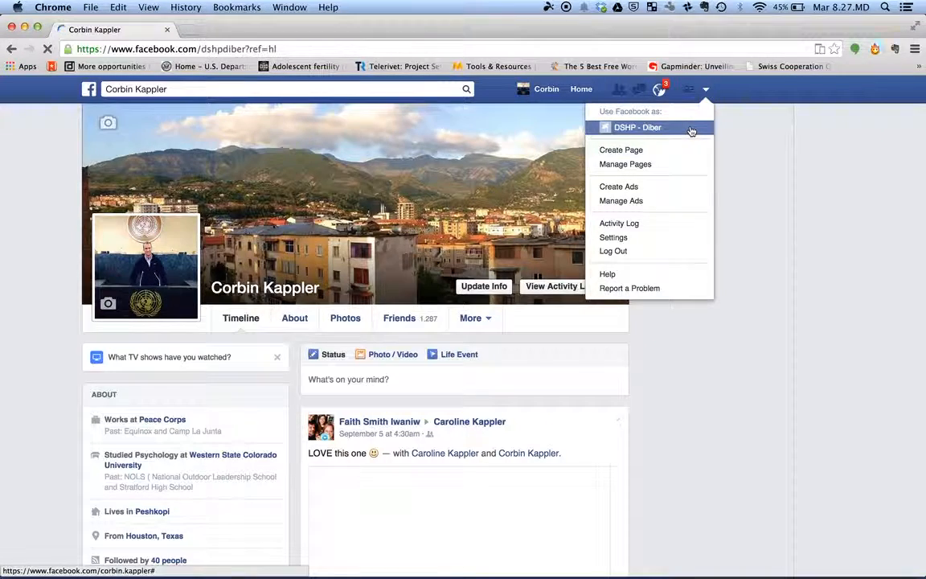
left_click(691, 129)
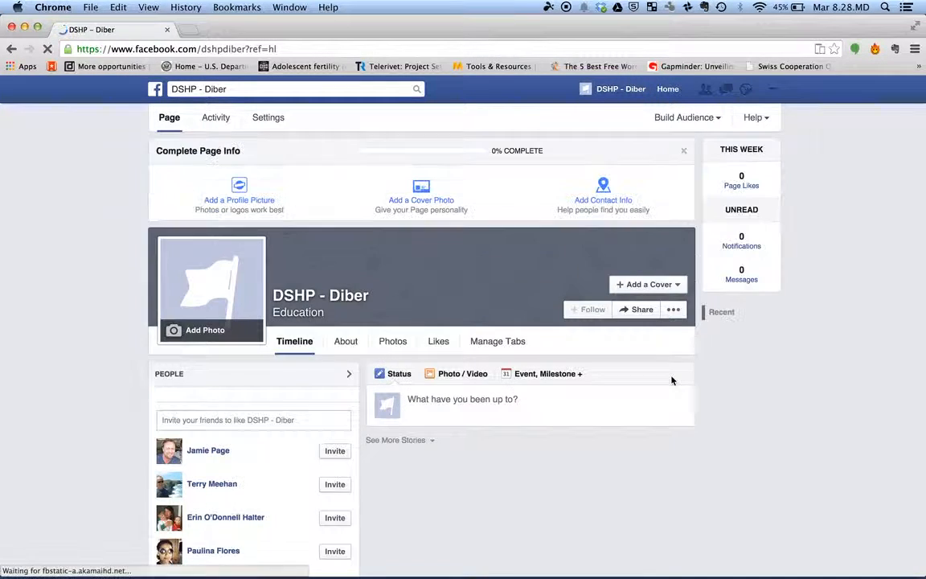
Step: Look over the Page's timeline as DSHP - Diber, from the Page info down to Posts to Page
scroll(672, 380, "down", 1)
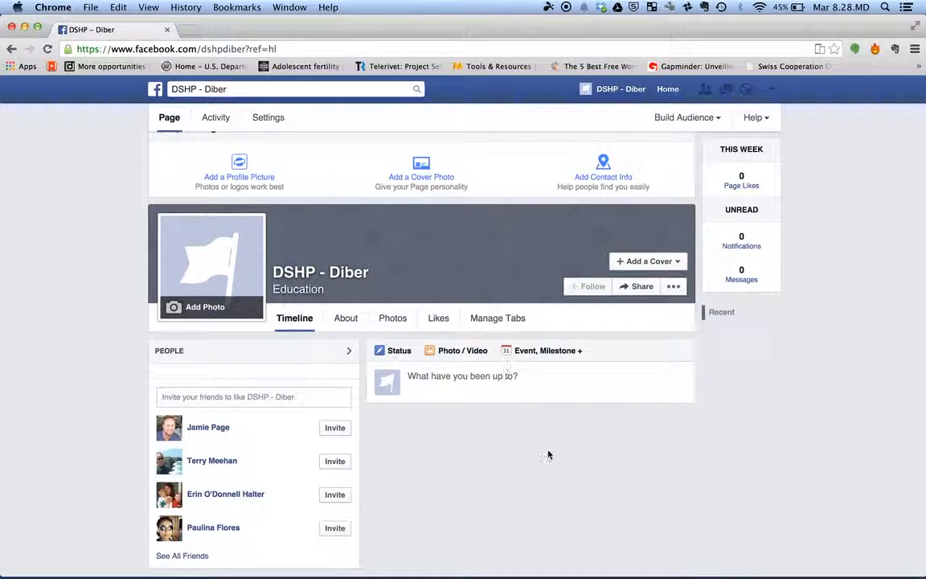
scroll(548, 455, "down", 4)
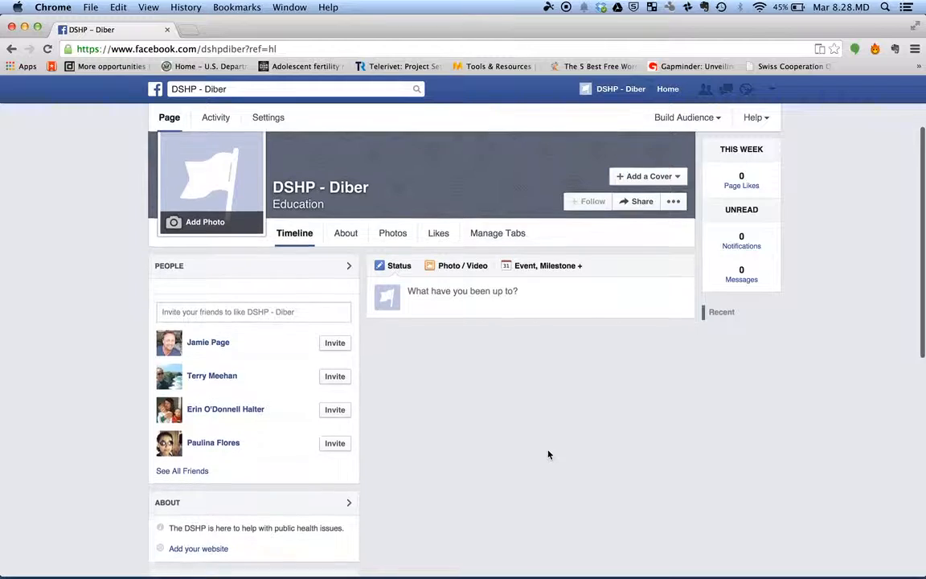
scroll(548, 455, "down", 3)
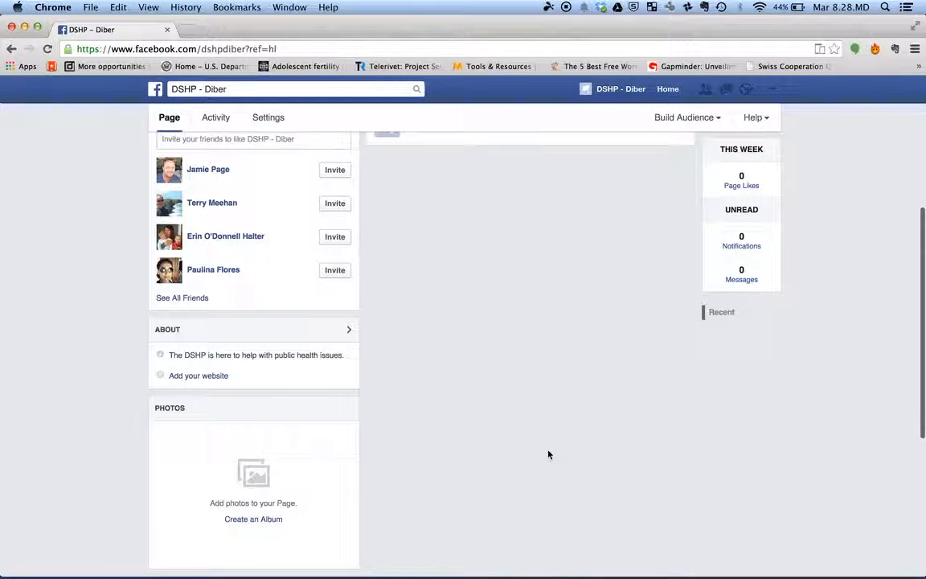
scroll(548, 455, "down", 4)
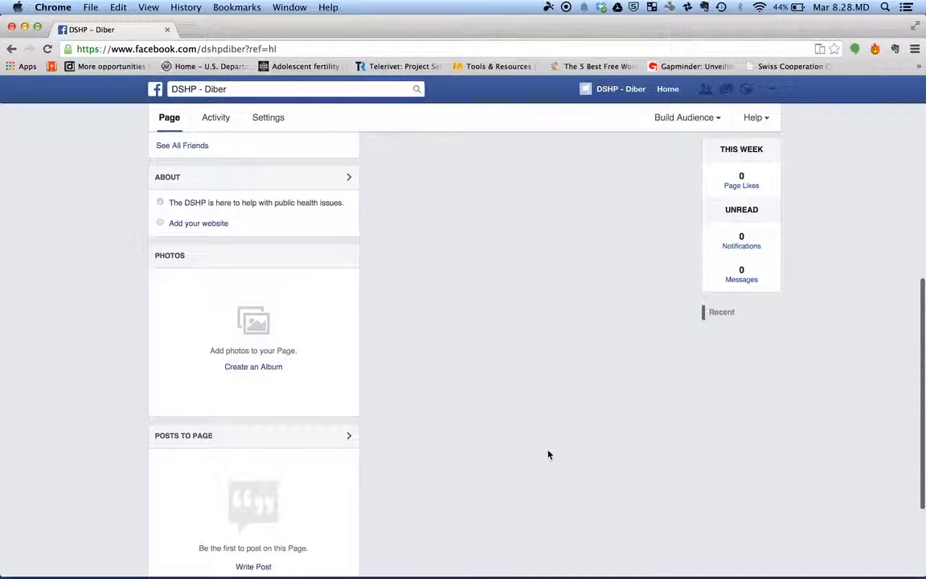
scroll(549, 455, "down", 3)
scroll(548, 455, "up", 10)
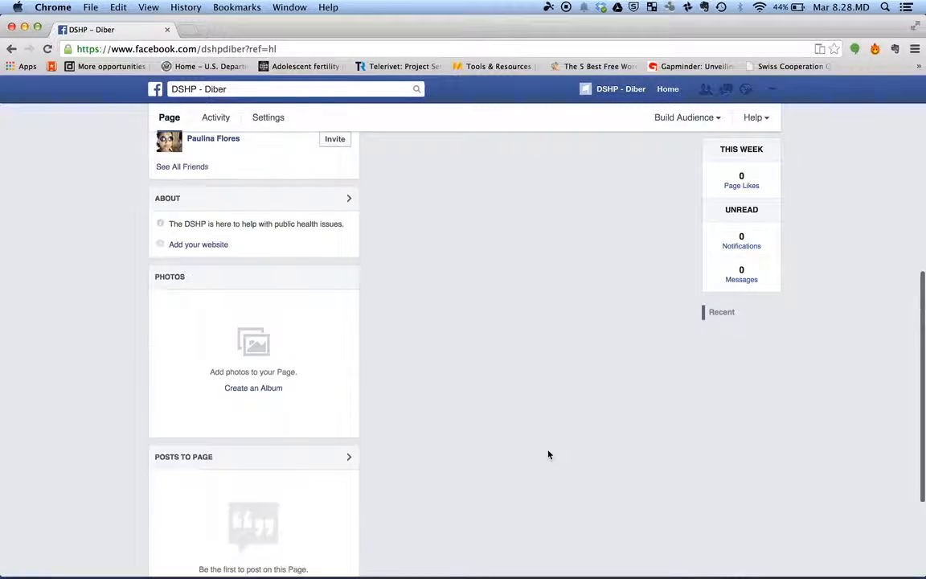
scroll(549, 455, "up", 5)
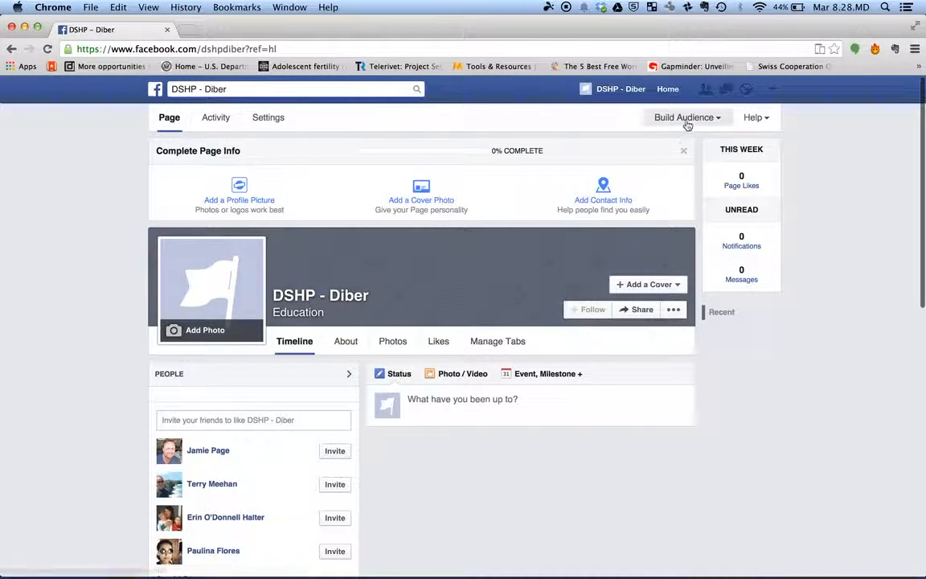
Step: Check the Page's Build Audience options and review its activity notifications and messages
left_click(685, 119)
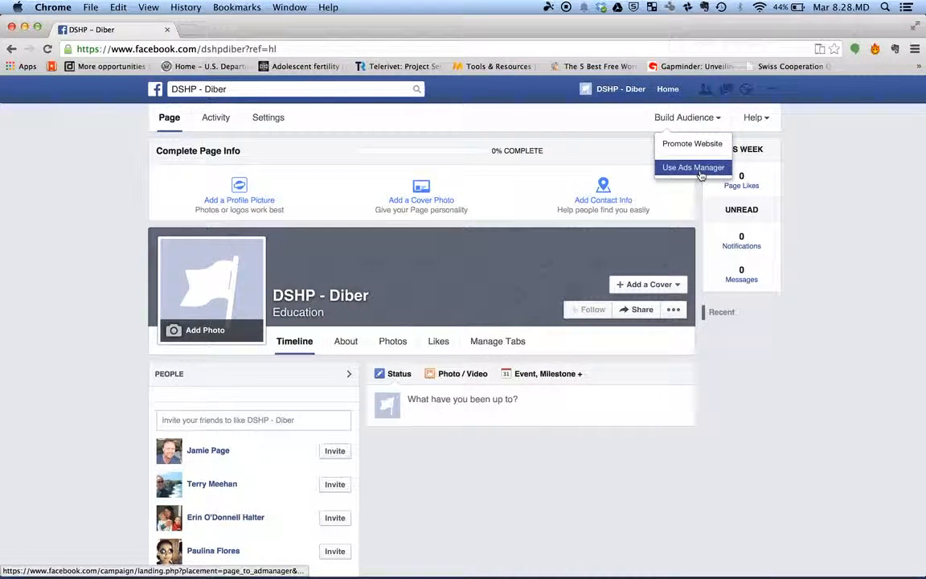
left_click(740, 452)
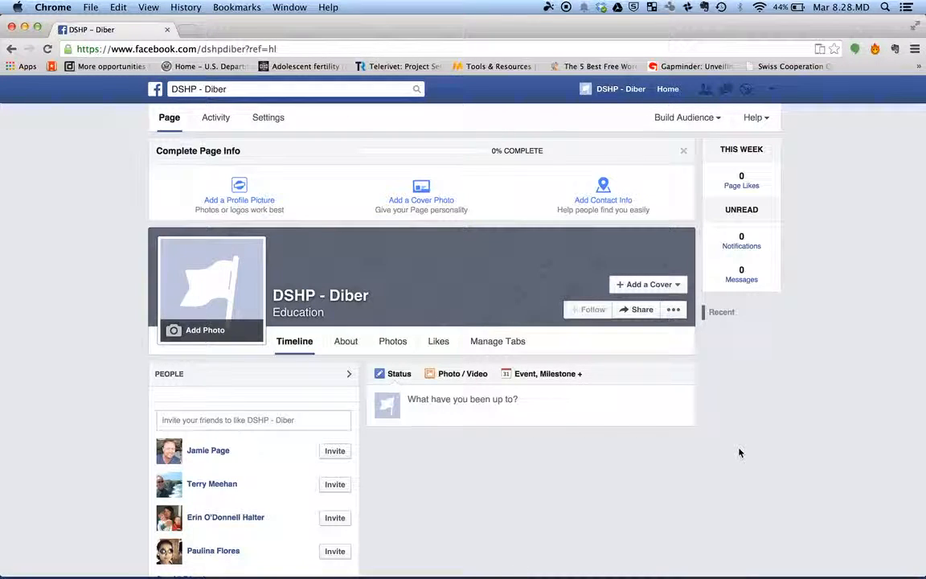
left_click(217, 119)
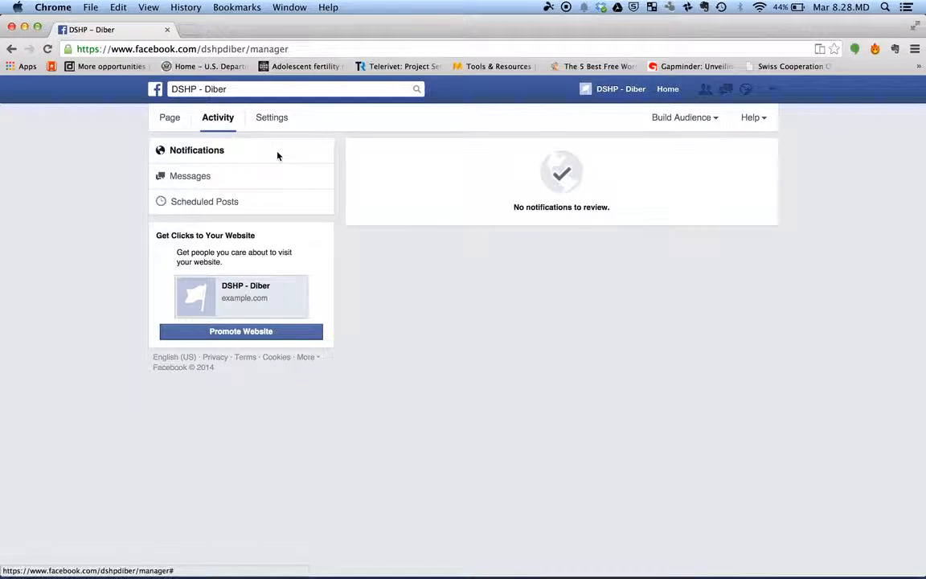
left_click(263, 171)
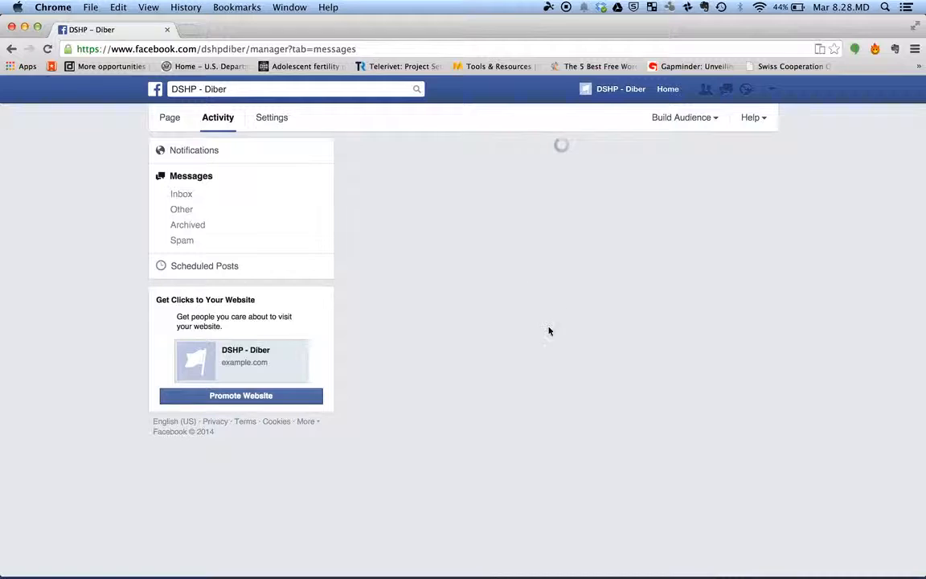